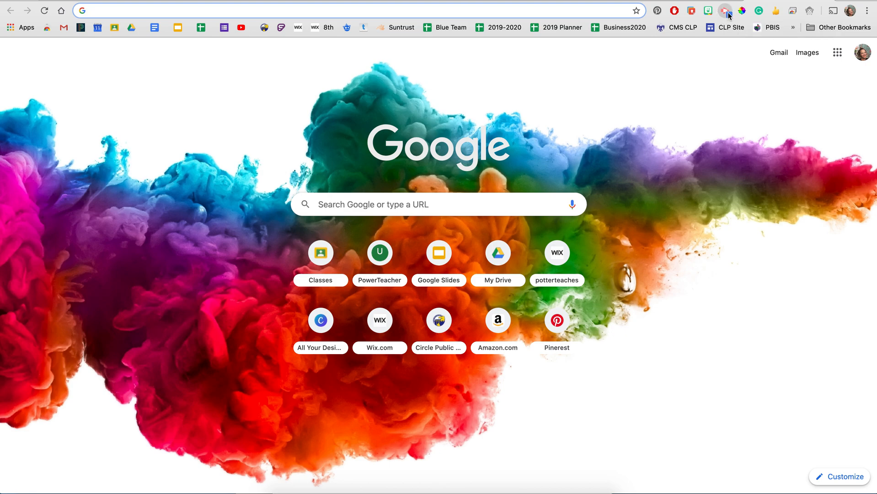
# - Grant the Screencastify extension access to the microphone and camera
pyautogui.click(726, 14)
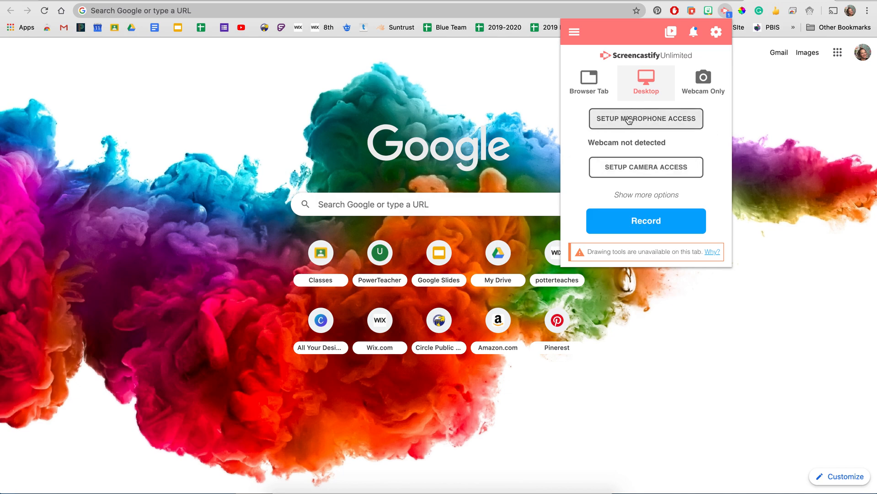
pyautogui.click(643, 121)
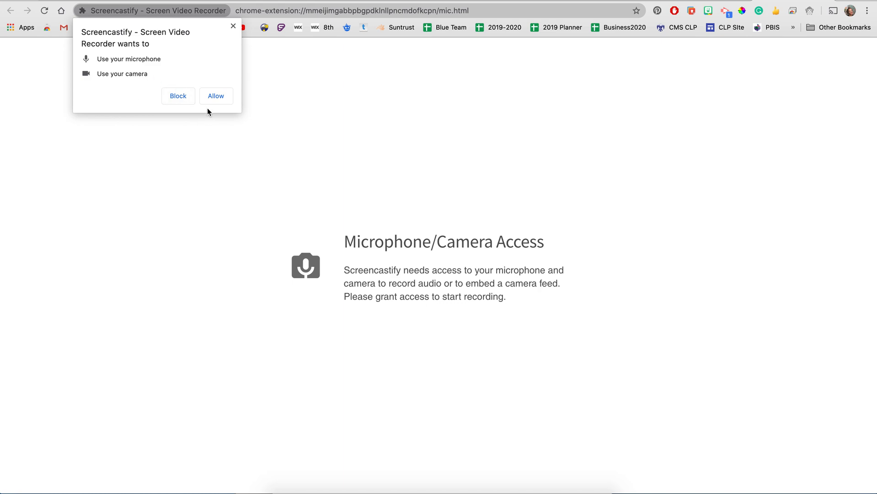
pyautogui.click(216, 97)
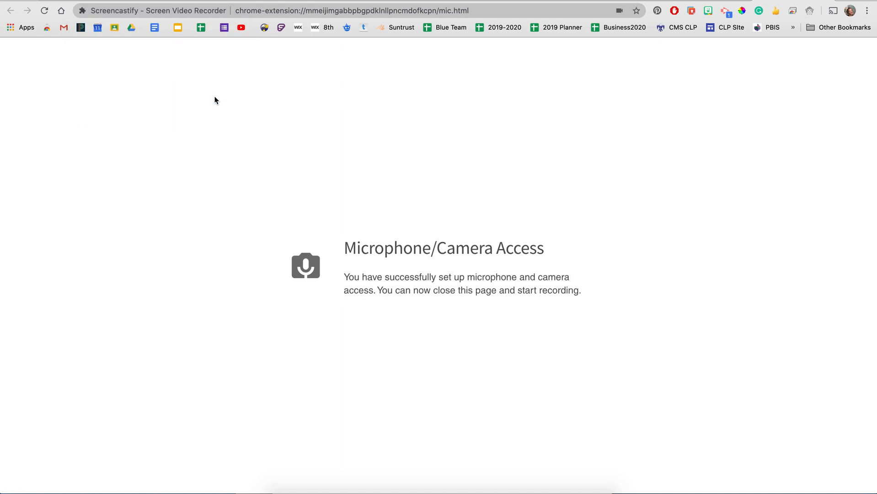
# - Enable the microphone and the embedded webcam for the Screencastify desktop recording, using FaceTime HD Camera (Built-in) as the webcam
pyautogui.click(726, 11)
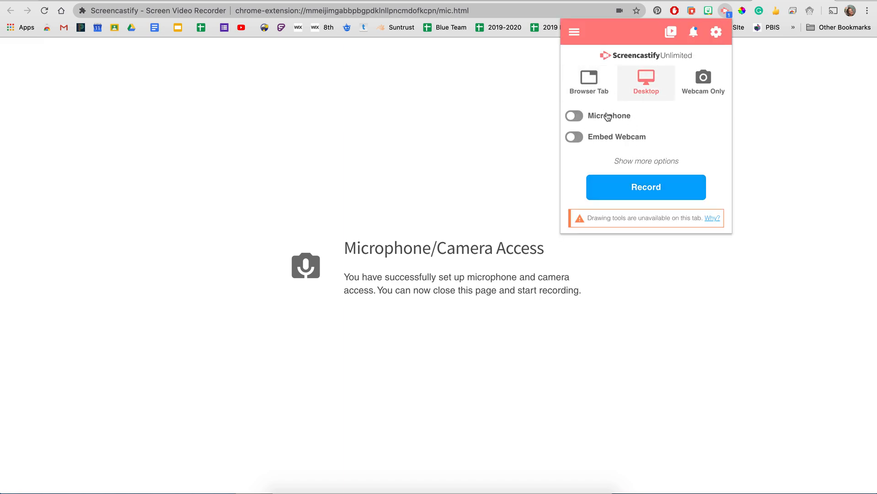
pyautogui.click(577, 118)
pyautogui.click(574, 138)
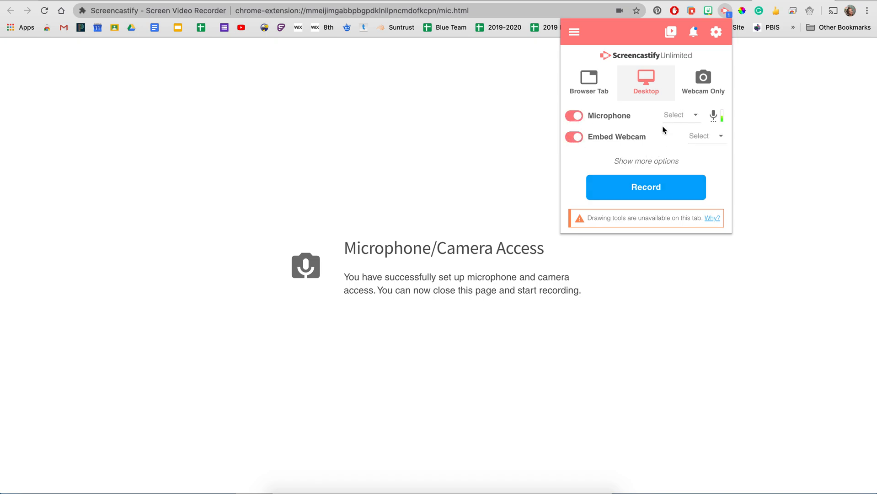
pyautogui.click(699, 136)
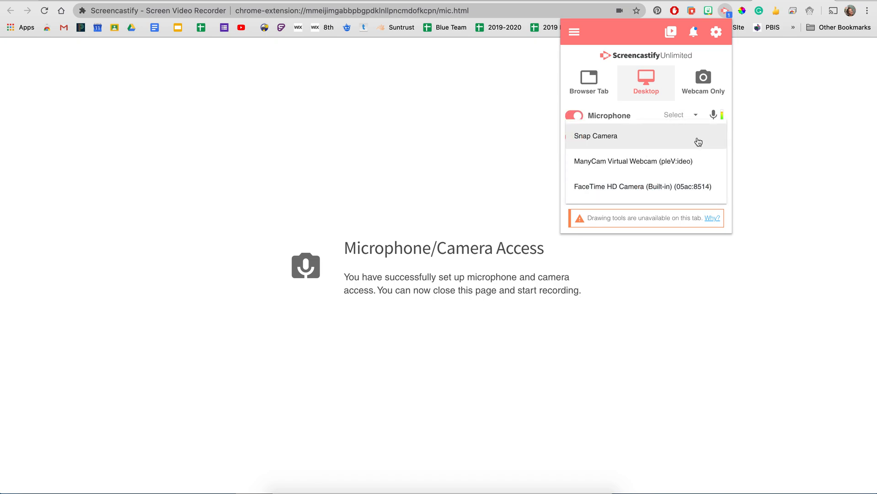
pyautogui.click(613, 186)
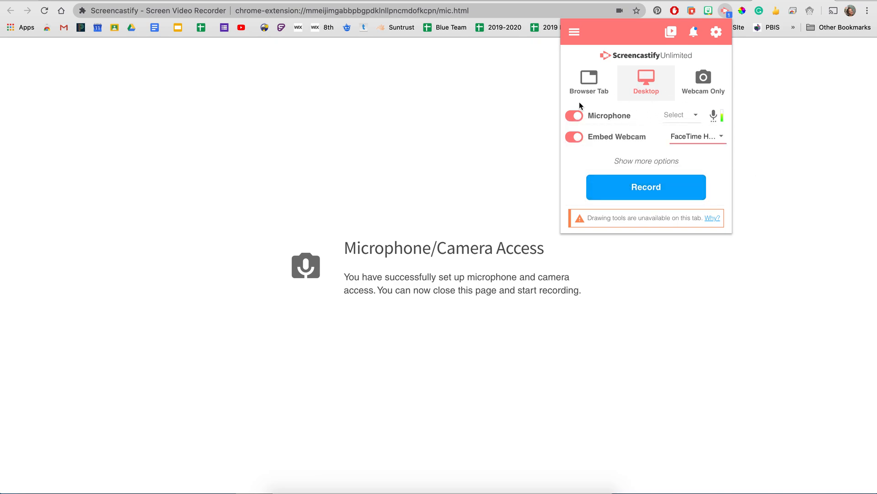
# - Start the desktop recording and share the entire screen
pyautogui.click(656, 192)
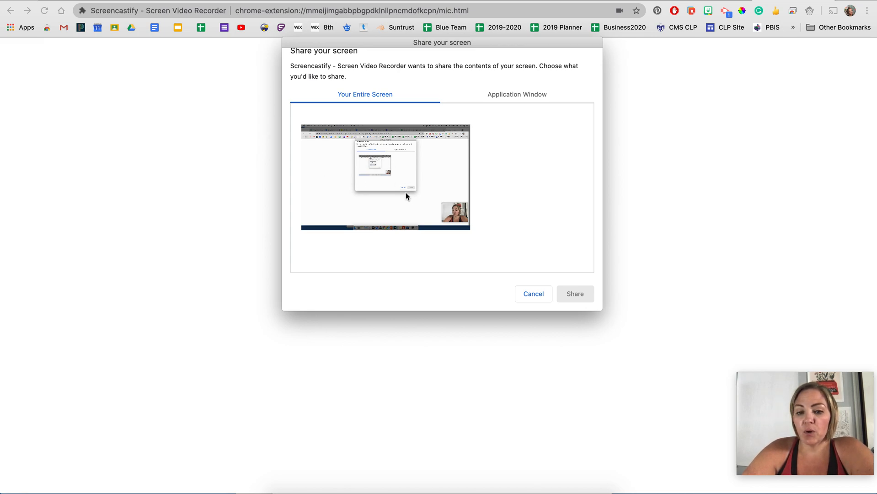
pyautogui.click(435, 212)
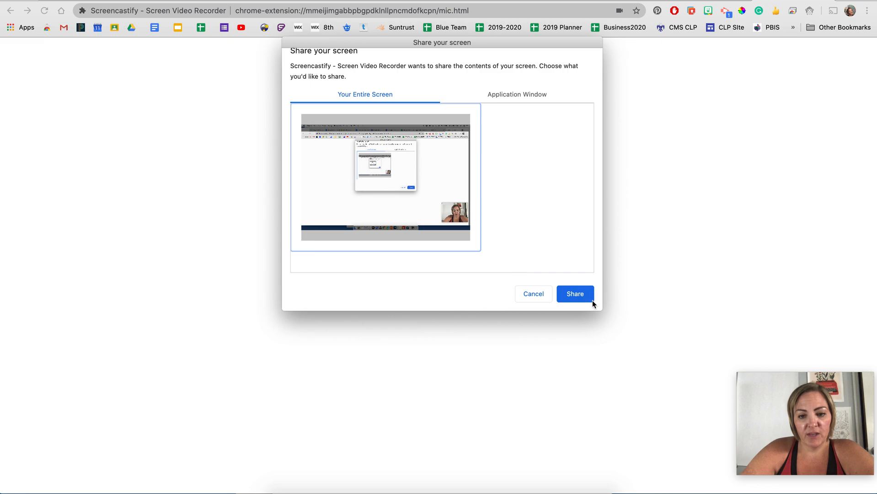
pyautogui.click(581, 294)
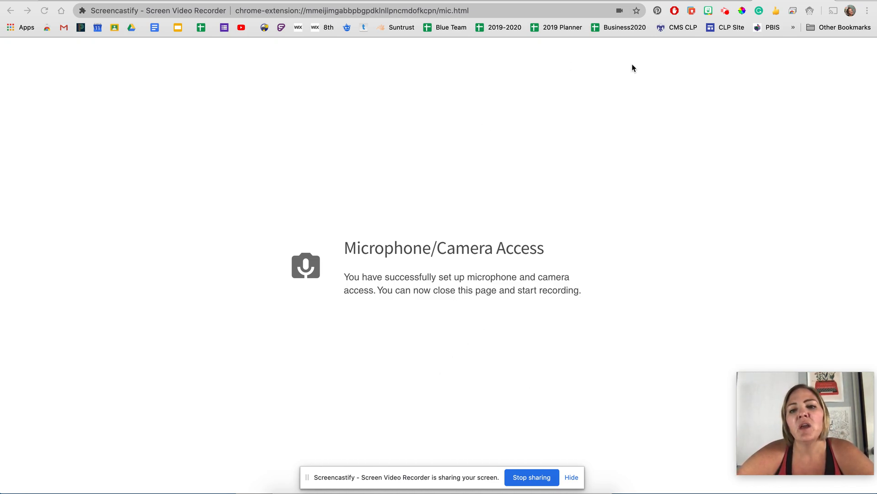
# - Switch to the CMS Continuous Learning Plan site and draw a freehand looped line with the Pen tool beside the Google Meet video
pyautogui.click(629, 1)
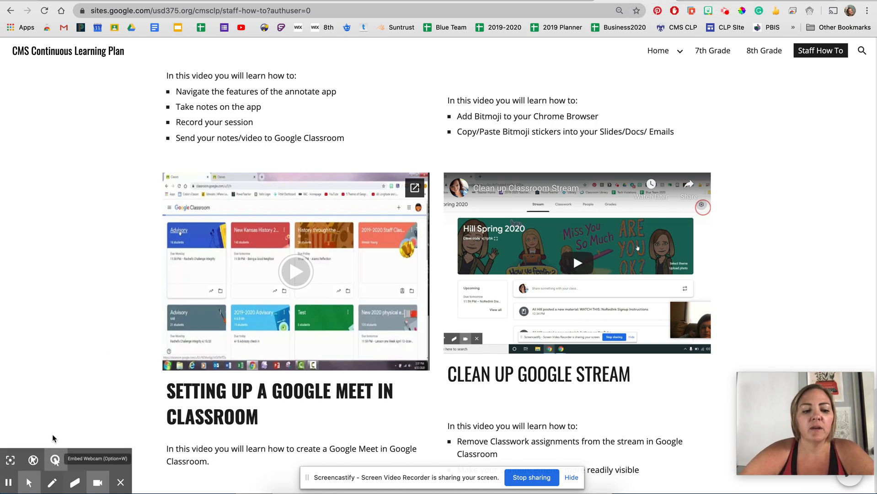
pyautogui.click(53, 488)
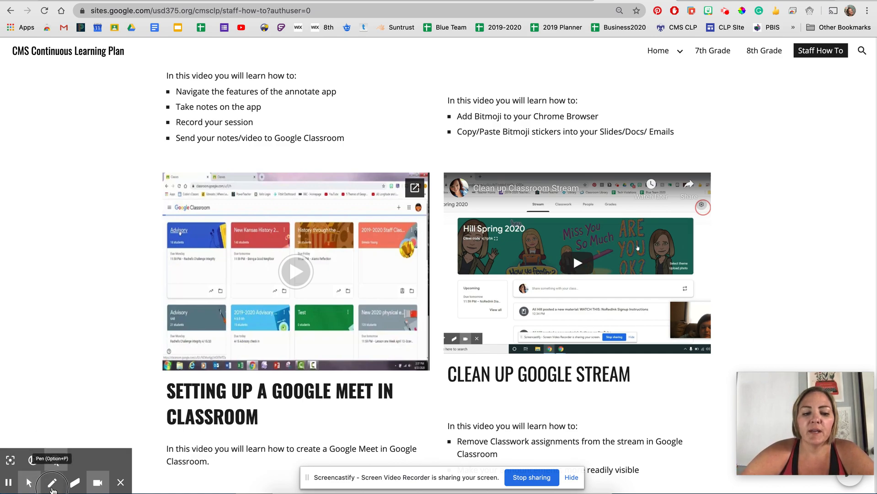
pyautogui.moveTo(60, 307)
pyautogui.mouseDown()
pyautogui.moveTo(87, 314)
pyautogui.moveTo(112, 350)
pyautogui.mouseUp()
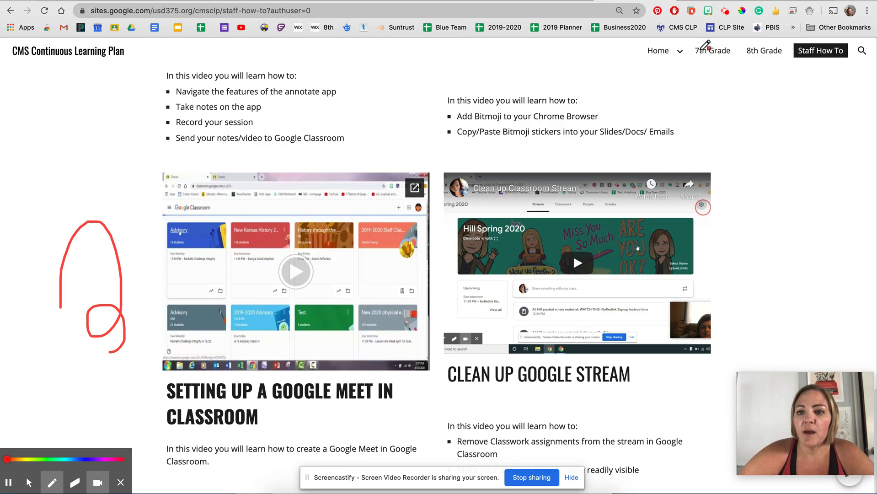
# - Stop the desktop recording and rename it Screencastify Test
pyautogui.click(725, 16)
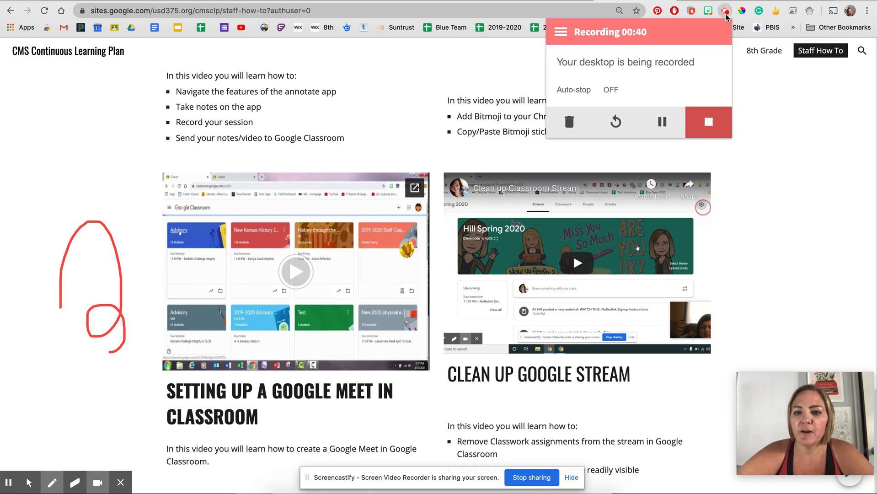
pyautogui.click(710, 122)
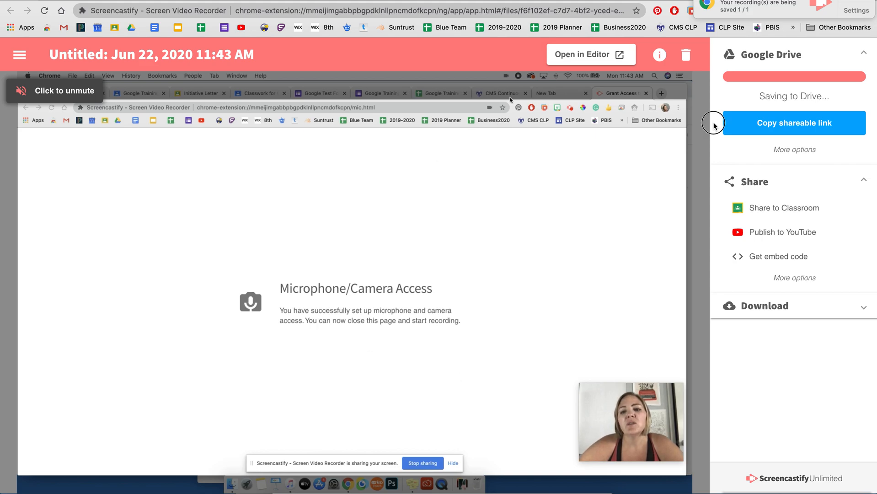
pyautogui.click(68, 54)
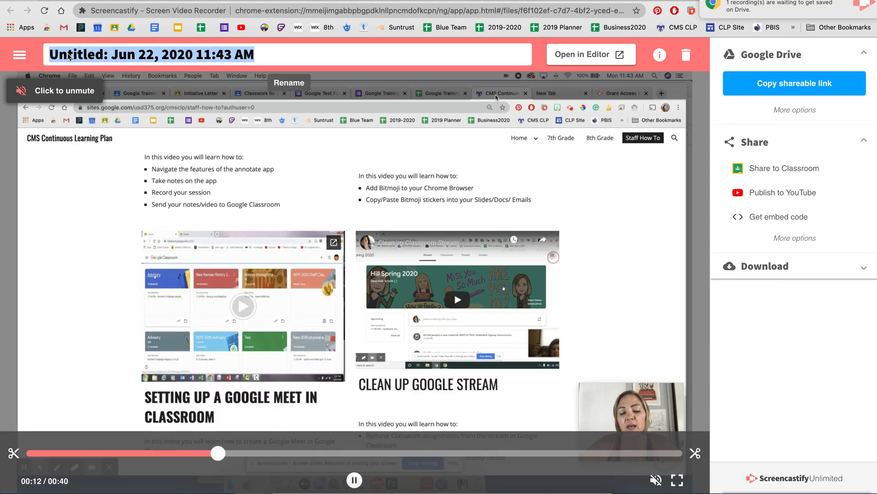
pyautogui.write('Scr')
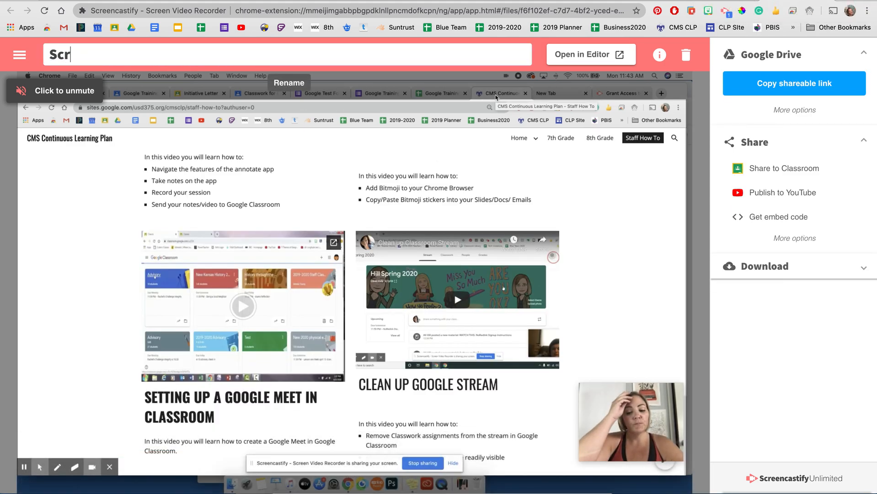
pyautogui.write('eencastify Test')
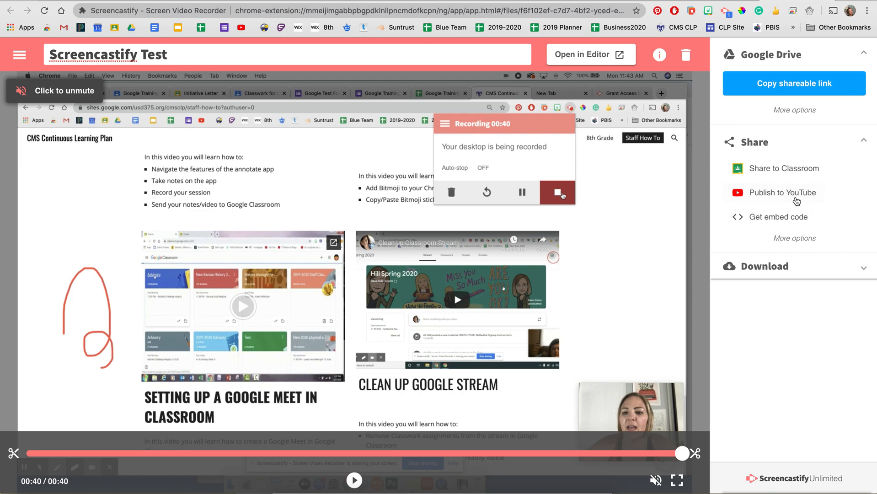
# - Start publishing the recording to YouTube and add a channel by authorizing Screencastify on the personal Gmail account
pyautogui.click(795, 204)
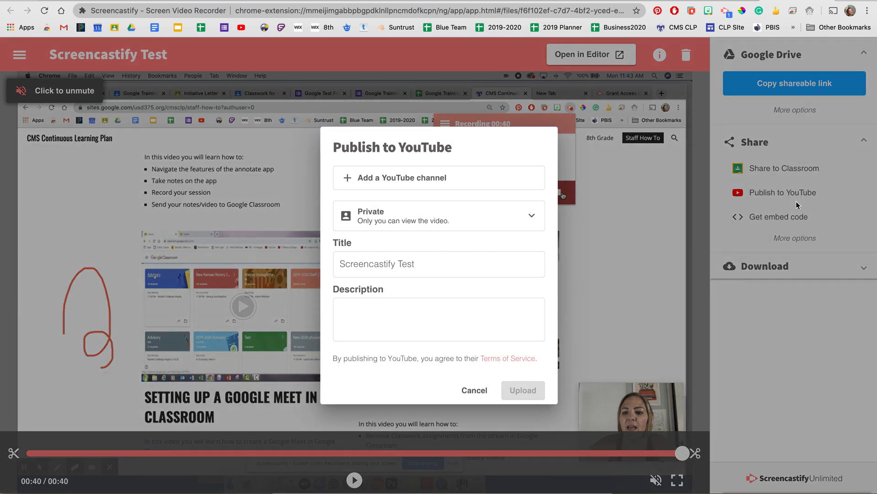
pyautogui.click(418, 182)
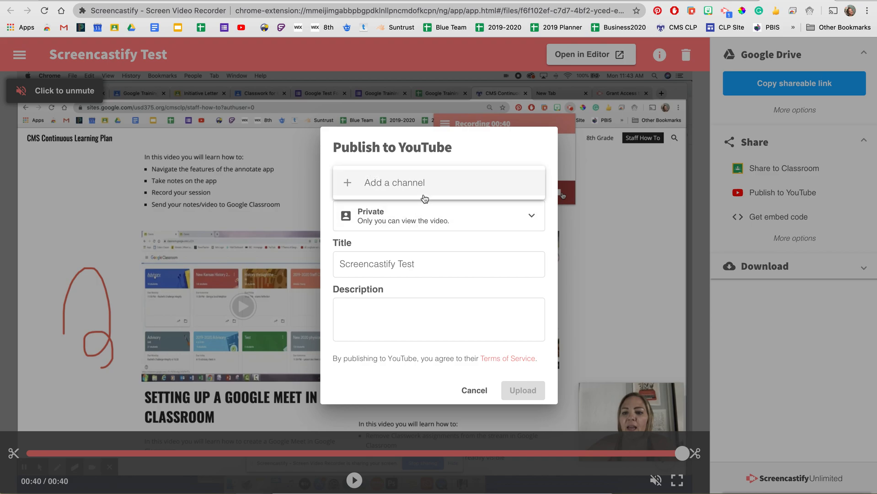
pyautogui.click(417, 187)
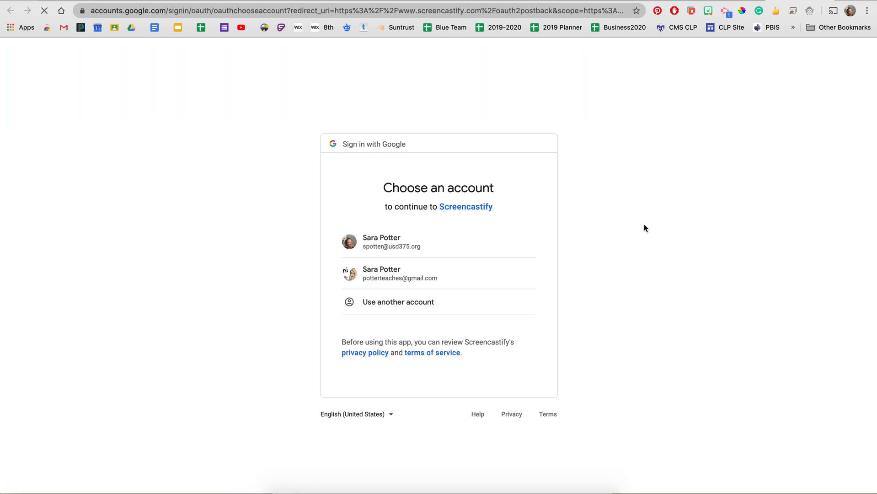
pyautogui.click(429, 282)
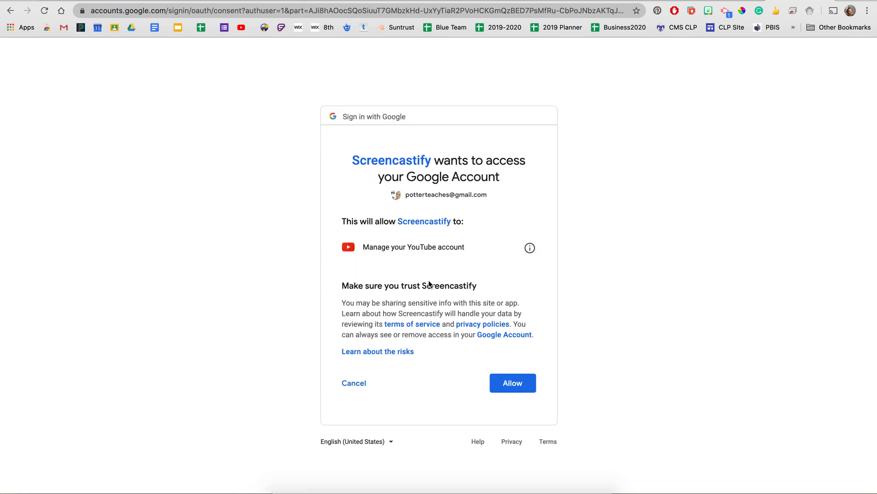
pyautogui.click(521, 388)
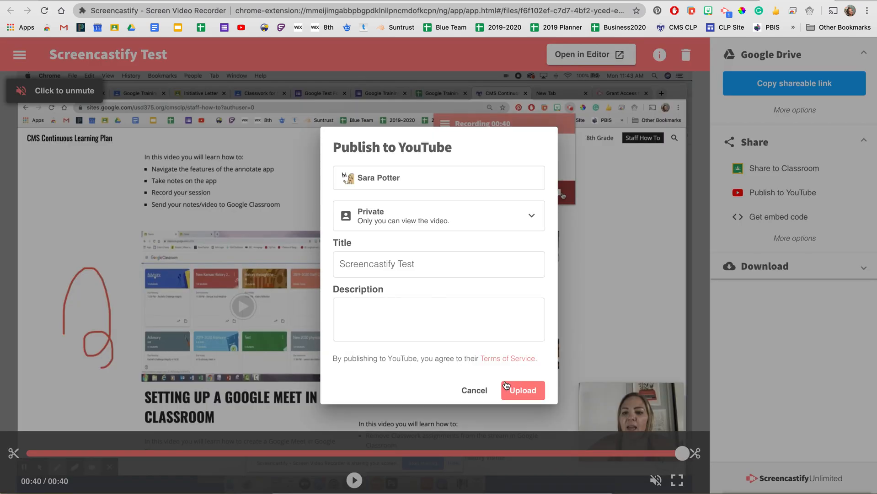
# - Upload the recording to YouTube with Public visibility and copy its link
pyautogui.click(451, 229)
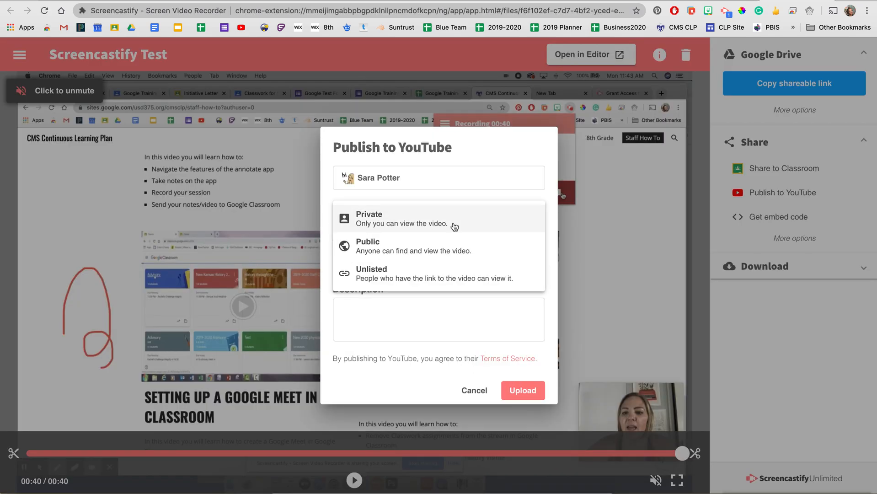
pyautogui.click(426, 249)
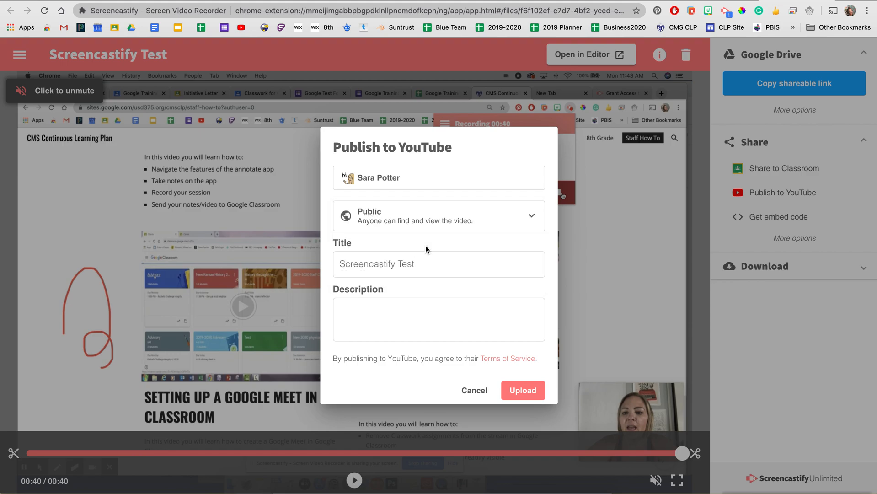
pyautogui.click(414, 270)
pyautogui.click(519, 392)
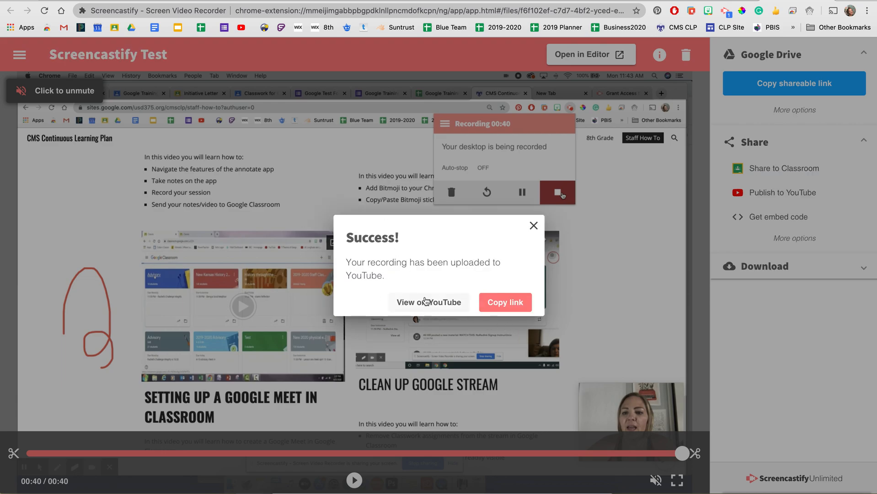
pyautogui.click(501, 304)
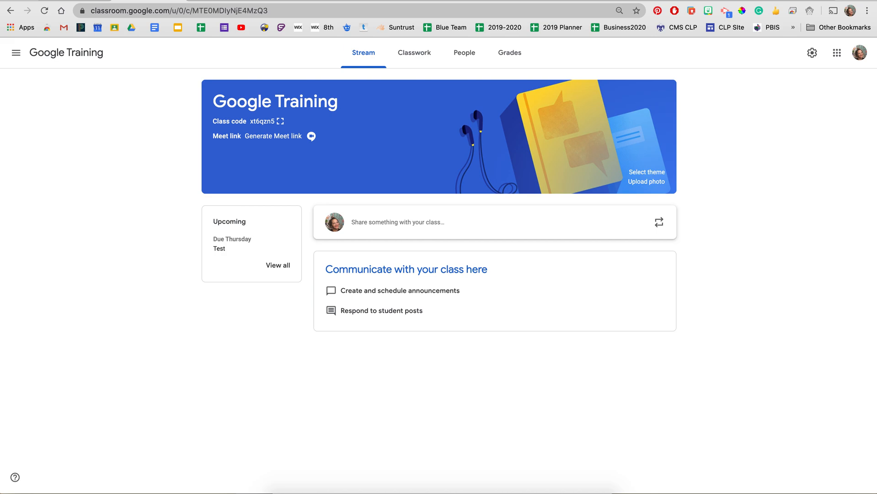
# - In Google Classroom, create a new assignment titled Test in the Google Training class's classwork
pyautogui.click(418, 62)
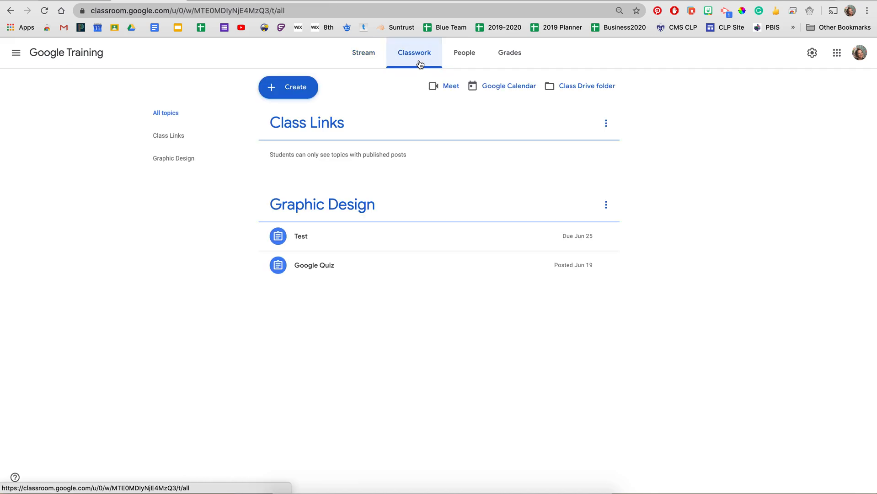
pyautogui.click(313, 92)
pyautogui.click(309, 117)
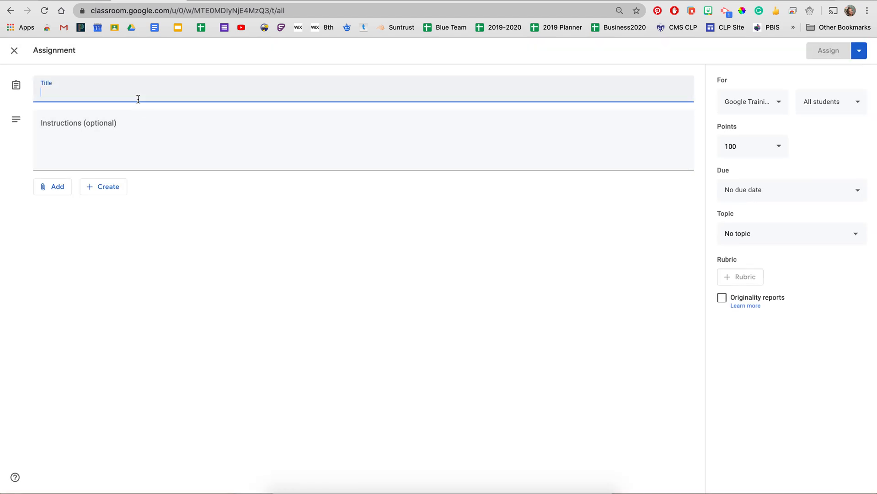
pyautogui.write('Test')
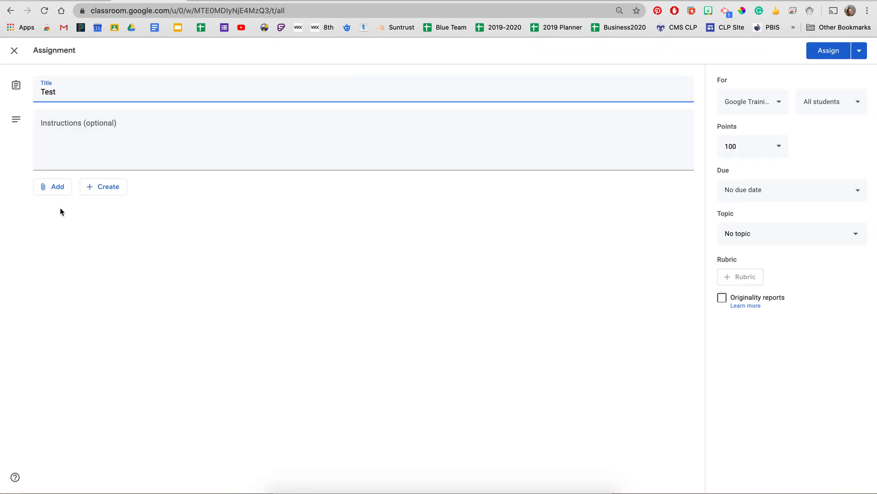
# - Attach the copied YouTube link of the recording to the Test assignment
pyautogui.click(60, 190)
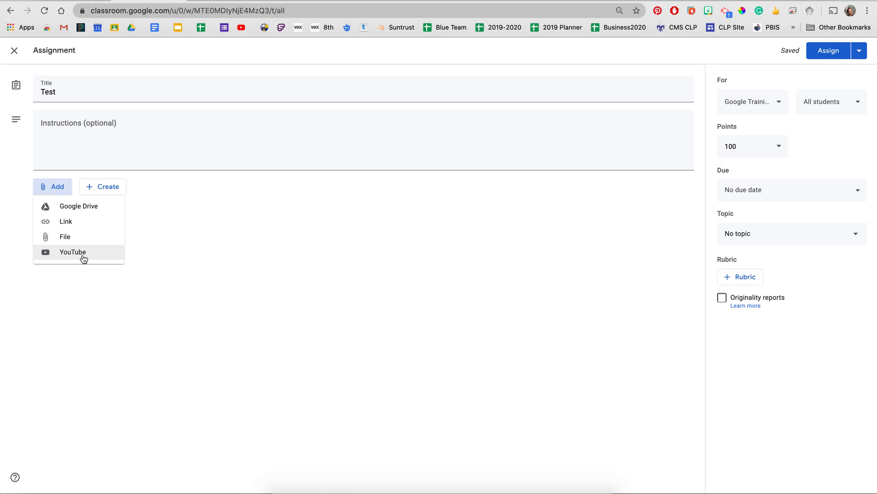
pyautogui.click(63, 223)
pyautogui.write('https://youtu.be/blc_JErAfo8')
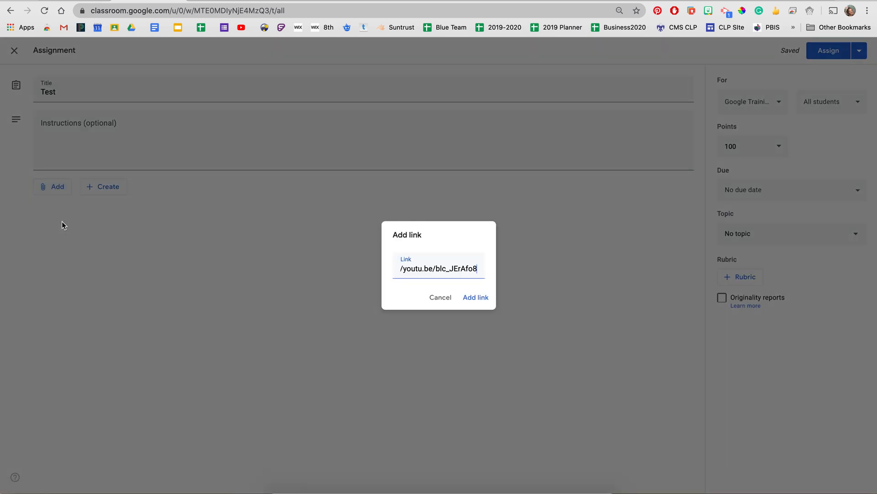
pyautogui.click(476, 298)
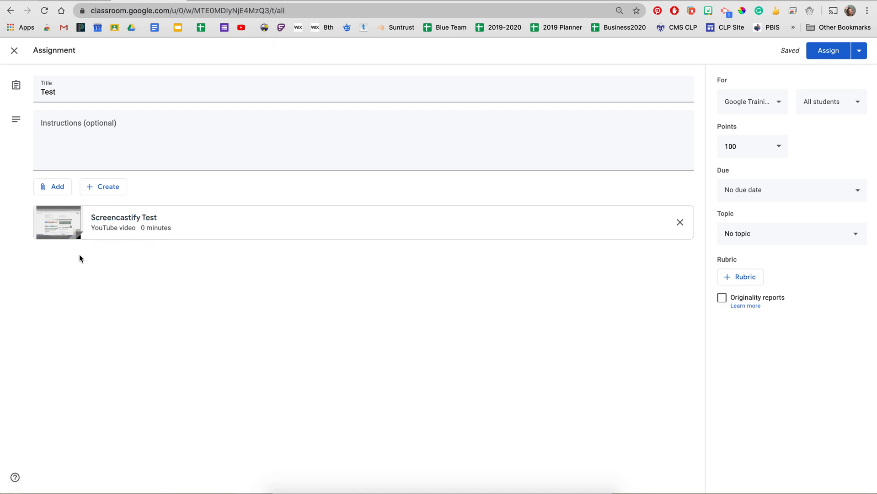
# - Copy the Google Test Form's link from its open form page and attach it to the Test assignment as a link
pyautogui.click(61, 188)
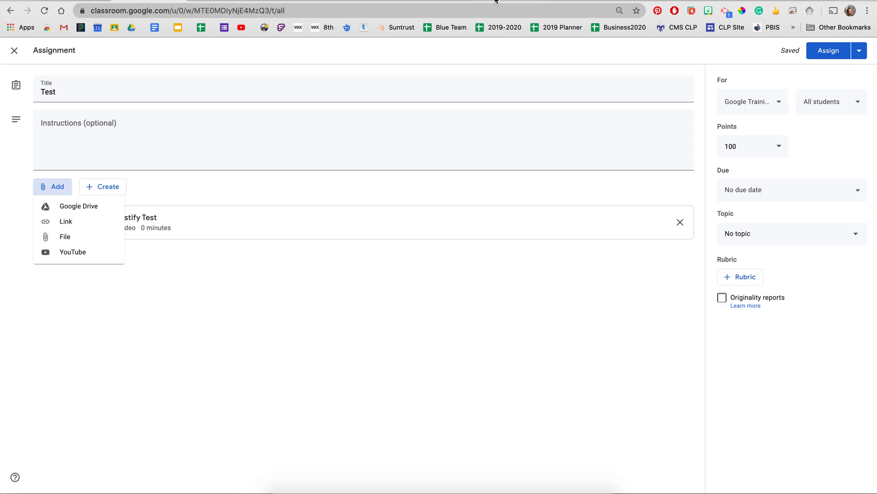
pyautogui.click(425, 1)
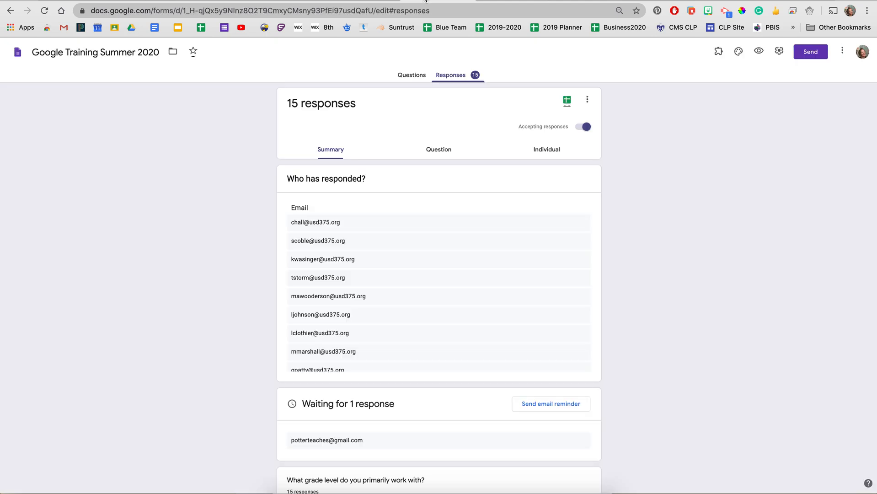
pyautogui.click(374, 2)
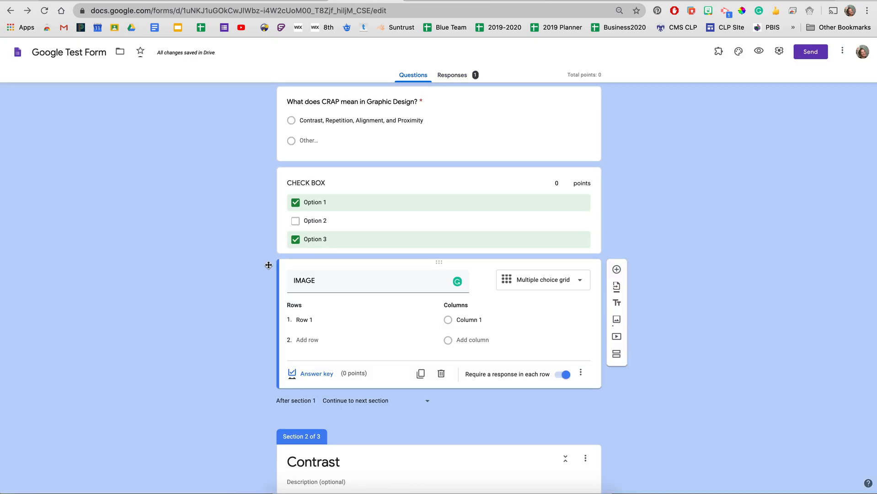
pyautogui.click(265, 10)
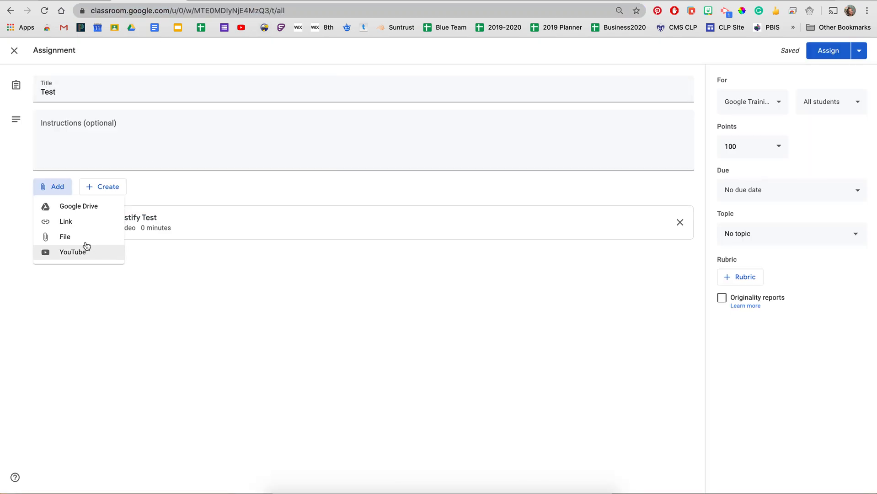
pyautogui.click(73, 224)
pyautogui.hotkey('ctrl', 'v')
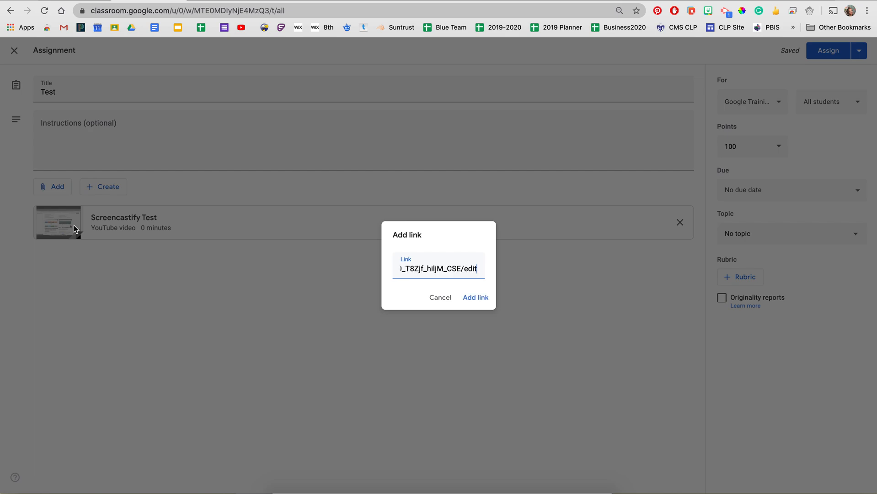
pyautogui.click(483, 297)
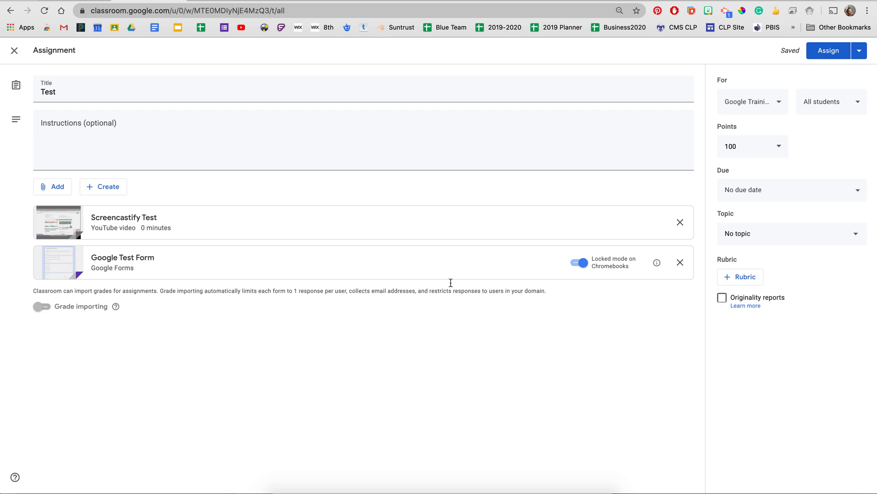
pyautogui.click(66, 191)
pyautogui.click(65, 205)
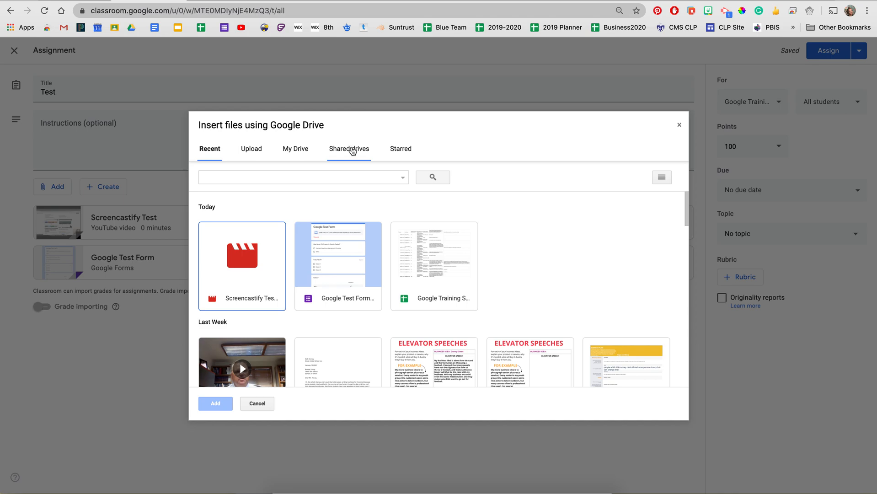
pyautogui.click(298, 149)
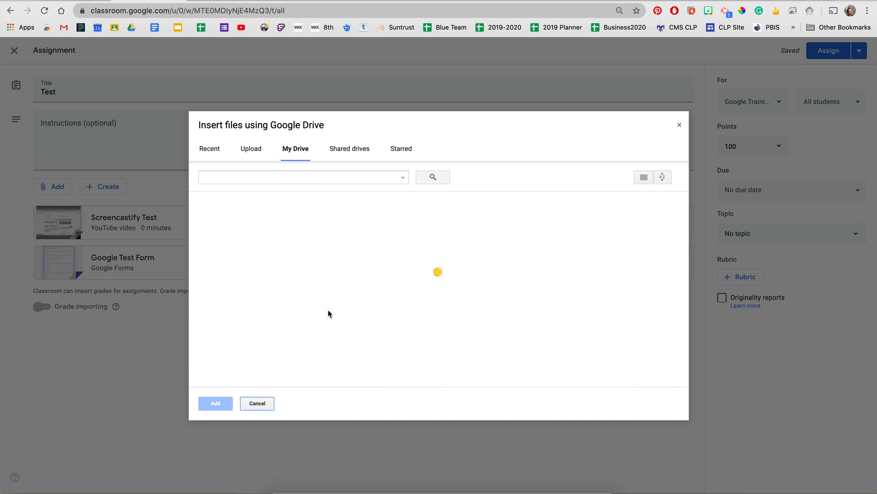
pyautogui.click(257, 403)
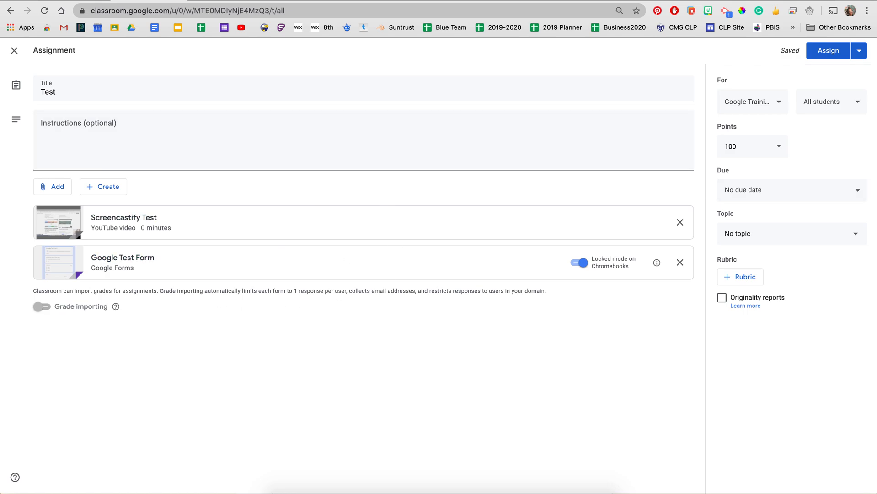
# - Make the Test assignment ungraded and set its due date to June 26, 2020
pyautogui.click(762, 146)
pyautogui.click(744, 170)
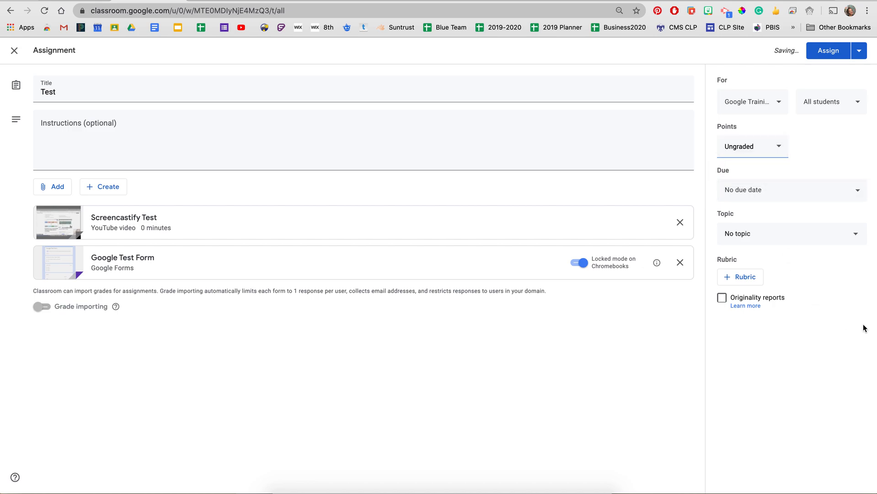
pyautogui.click(769, 196)
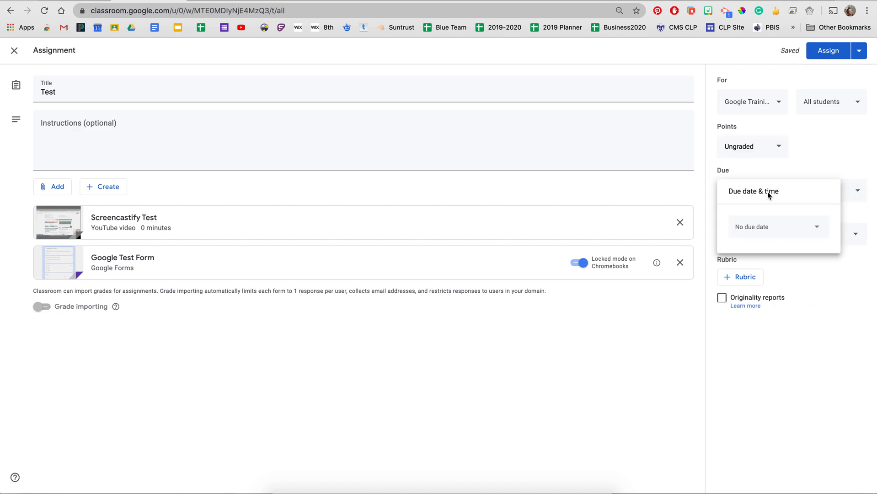
pyautogui.click(764, 233)
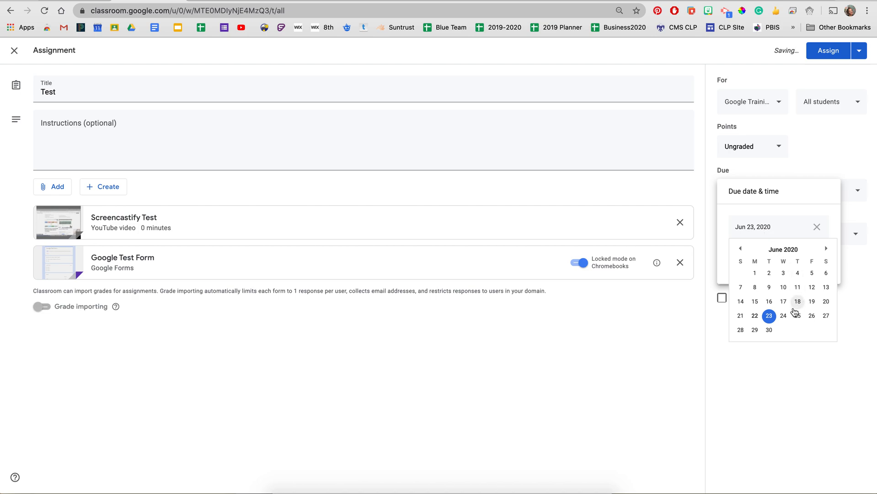
pyautogui.click(811, 315)
pyautogui.click(811, 315)
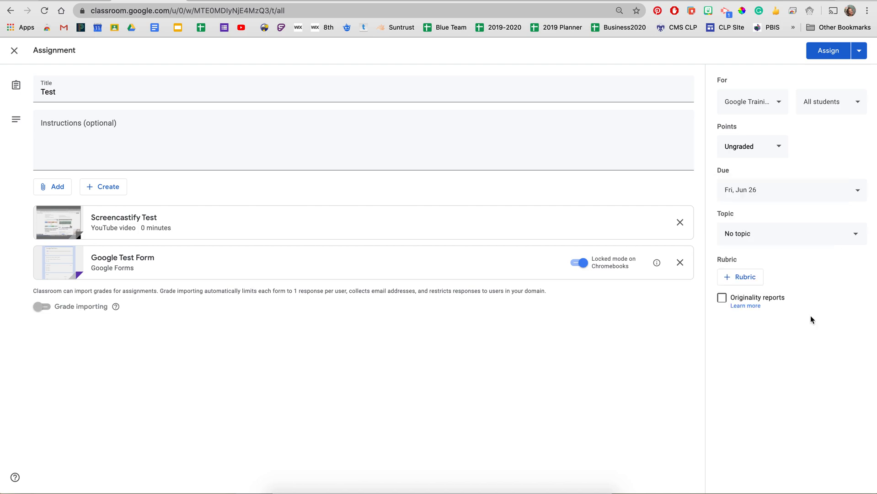
# - File the Test assignment under the Graphic Design topic and assign it to all students
pyautogui.click(741, 226)
pyautogui.click(745, 308)
pyautogui.click(836, 51)
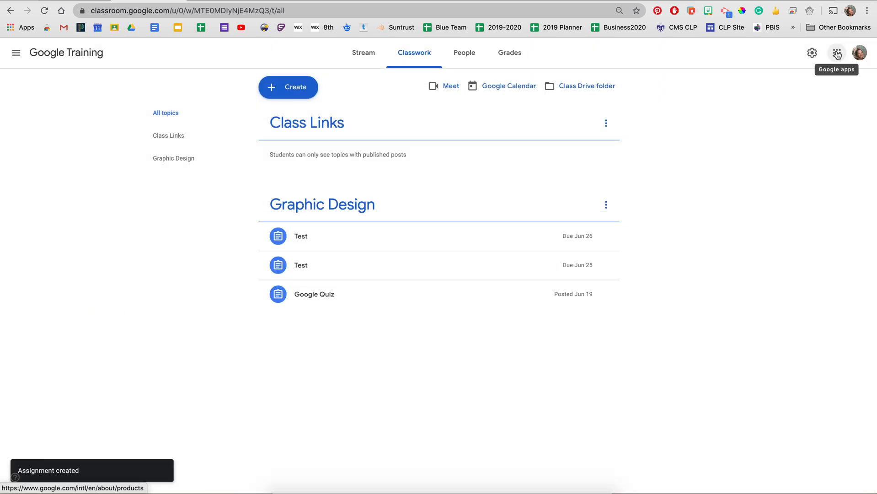
# - Expand the posted Test assignment due Jun 26 under Graphic Design and view its student work page
pyautogui.click(305, 241)
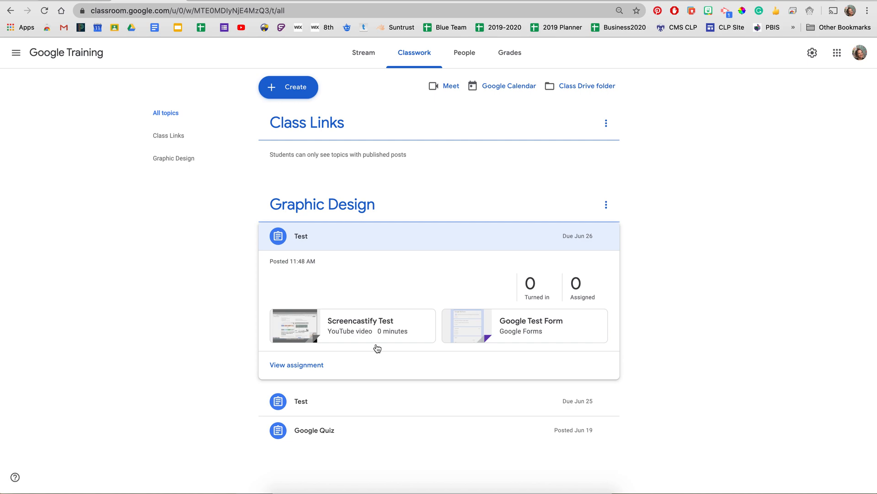
pyautogui.click(320, 364)
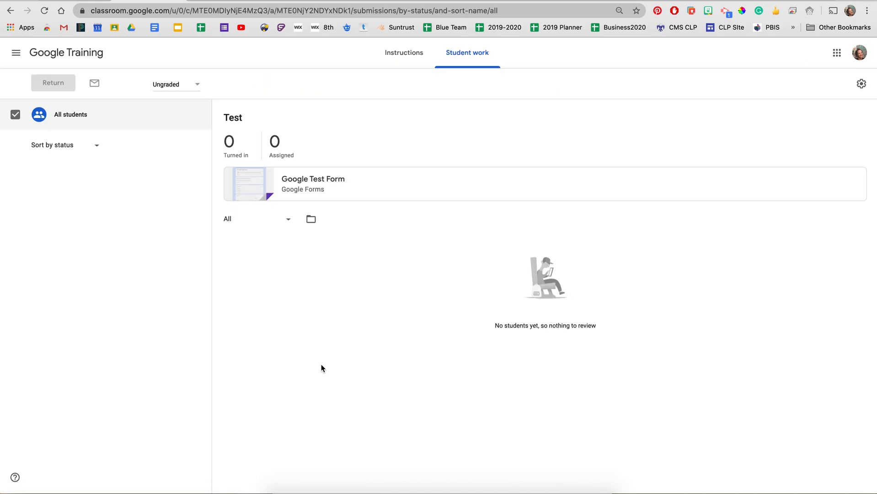